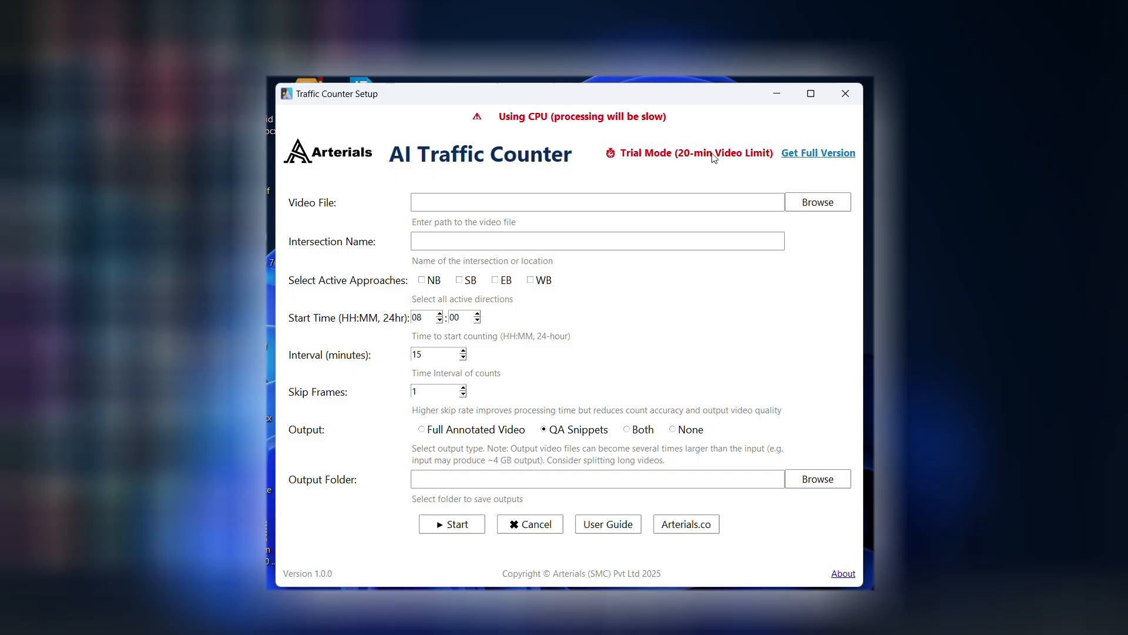
# - Load 3LegIntersection.mp4 from the TrafficAi Videos folder as the video file
pyautogui.click(817, 205)
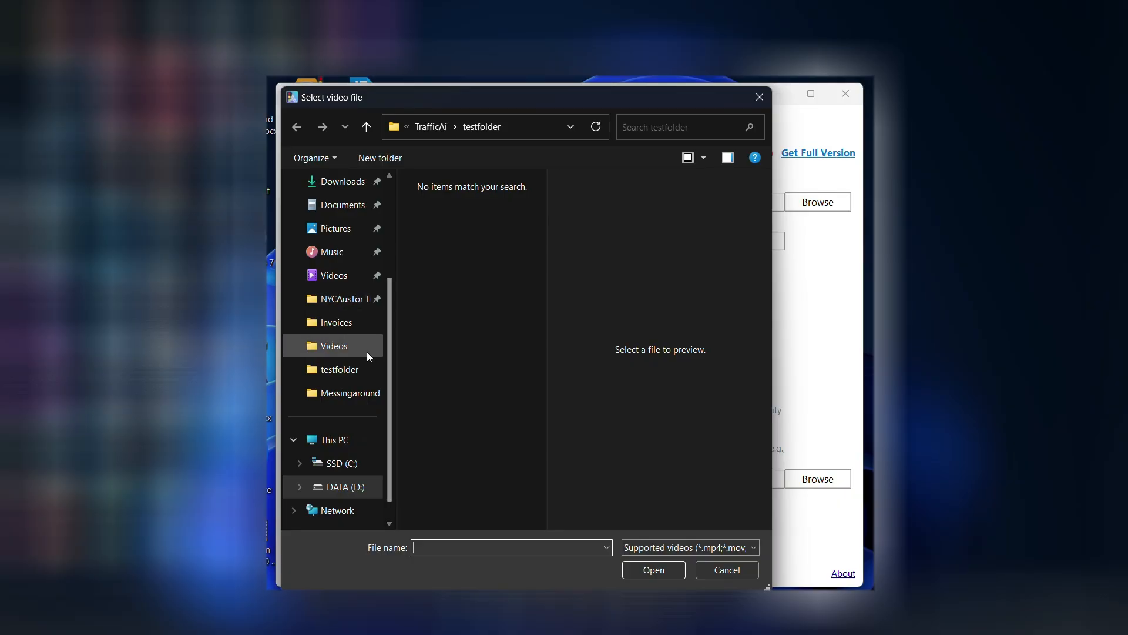
pyautogui.click(349, 354)
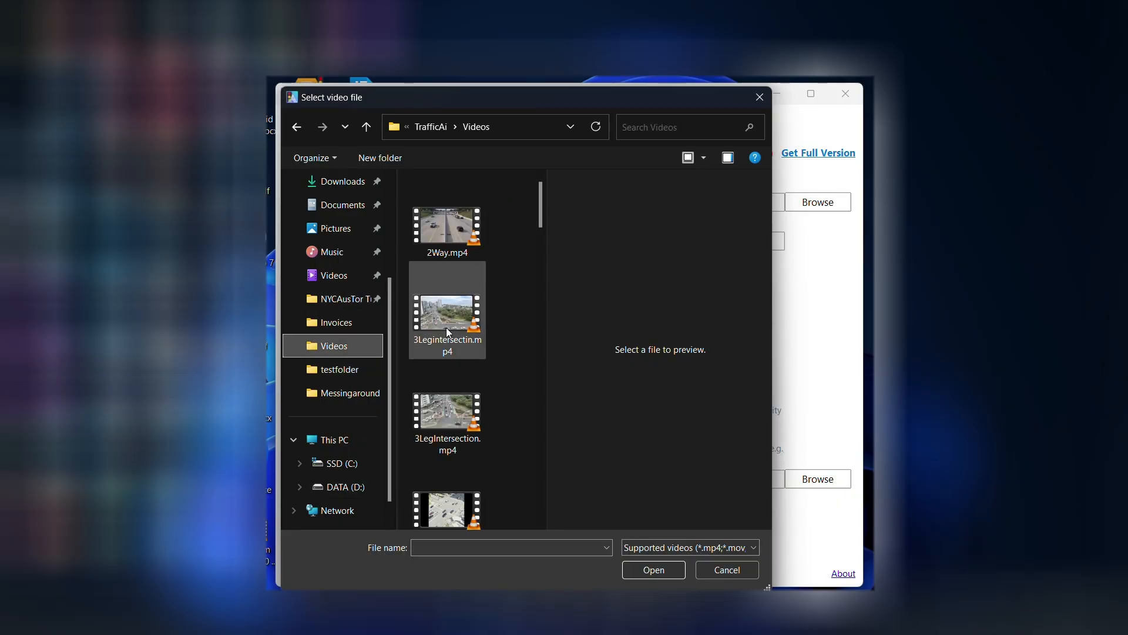
pyautogui.click(443, 406)
pyautogui.click(653, 570)
# - Name the intersection "Derry Road and Wisconson Dr" and activate the SB, EB and WB approaches
pyautogui.click(508, 239)
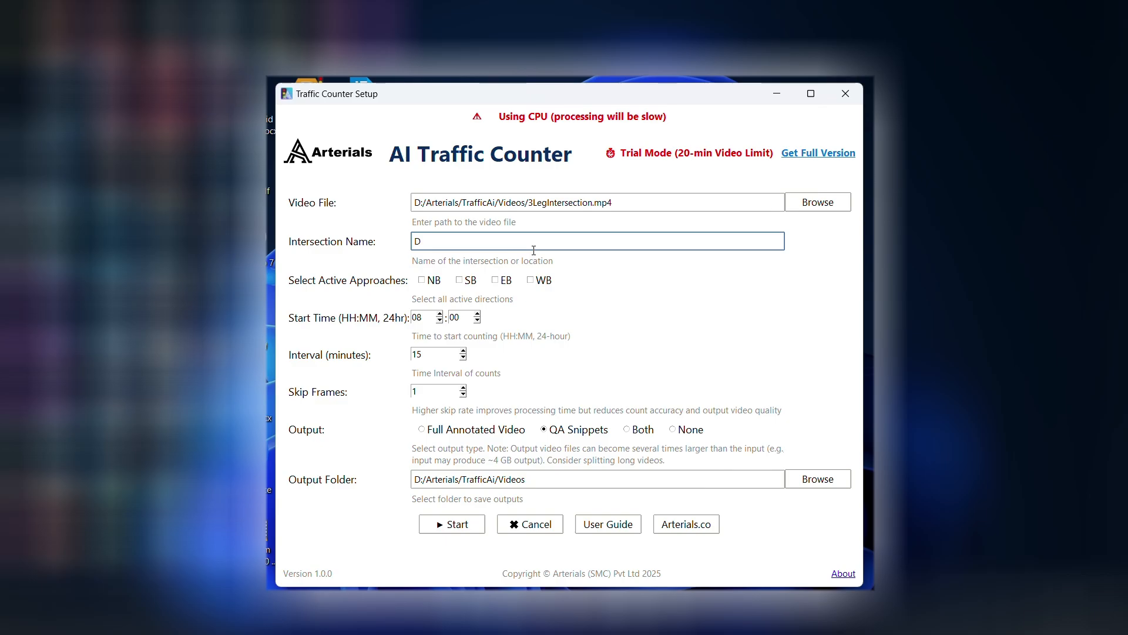
pyautogui.write('Derry Road ad')
pyautogui.press('BackSpace')
pyautogui.write('nd Wisconson Dr')
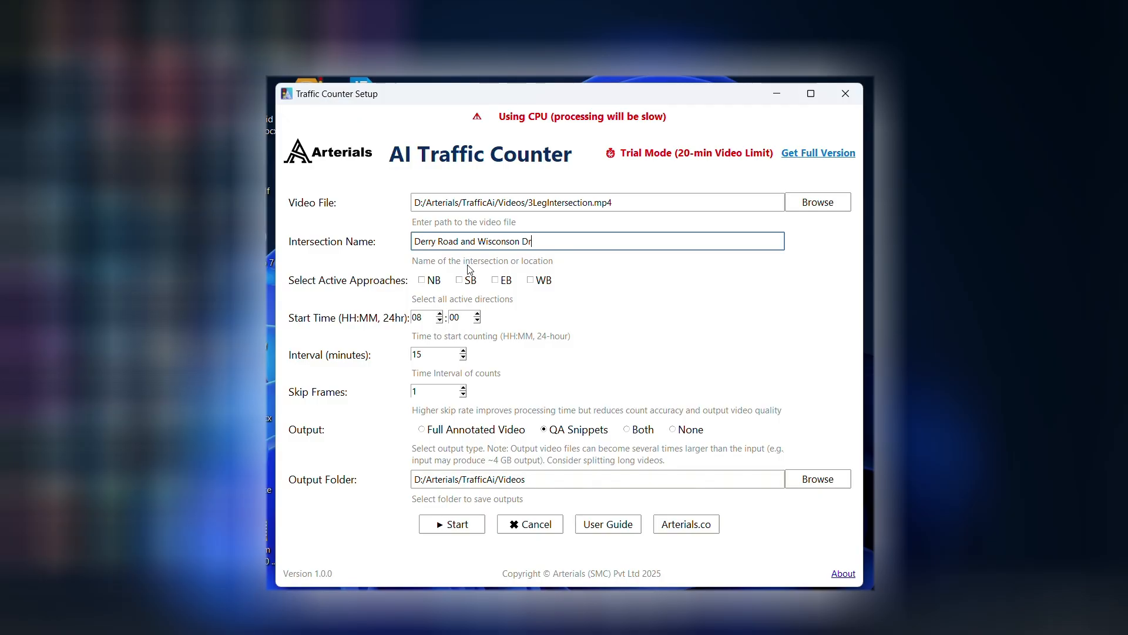
pyautogui.click(468, 281)
pyautogui.click(504, 282)
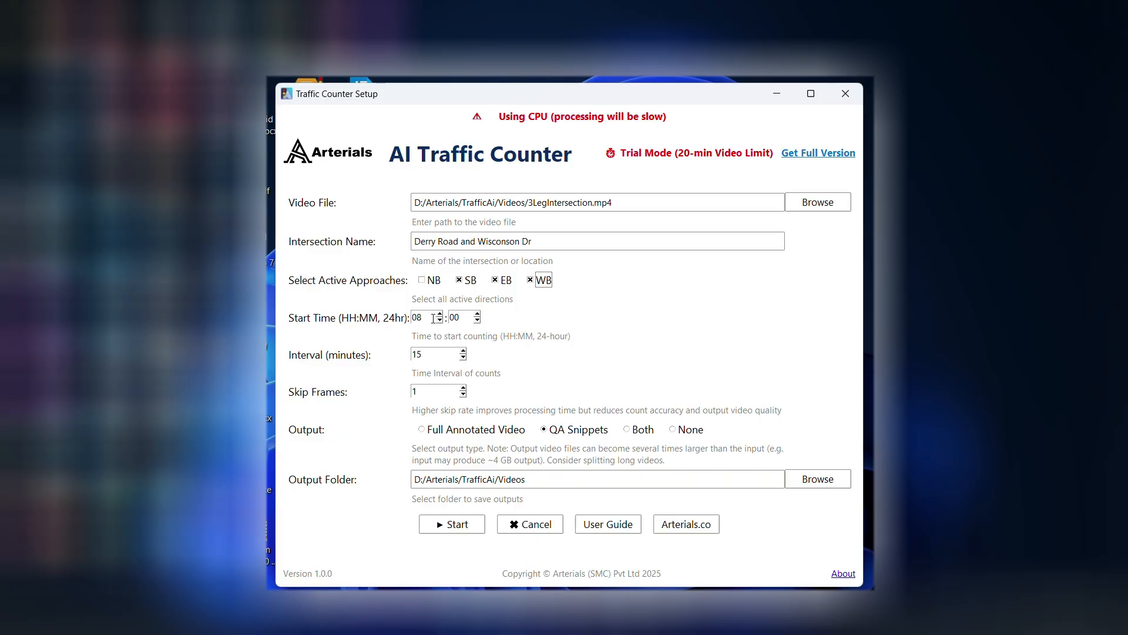
# - Set the count interval to 1 minute and choose Both as the output type
pyautogui.moveTo(432, 357); pyautogui.dragTo(339, 378)
pyautogui.write('1')
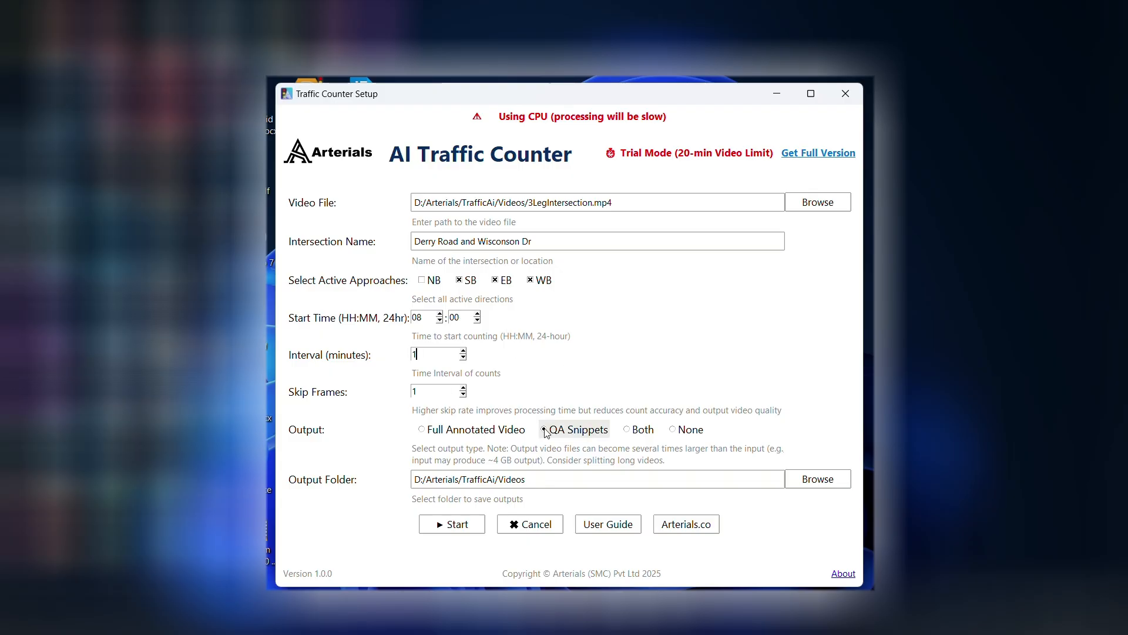
pyautogui.click(632, 431)
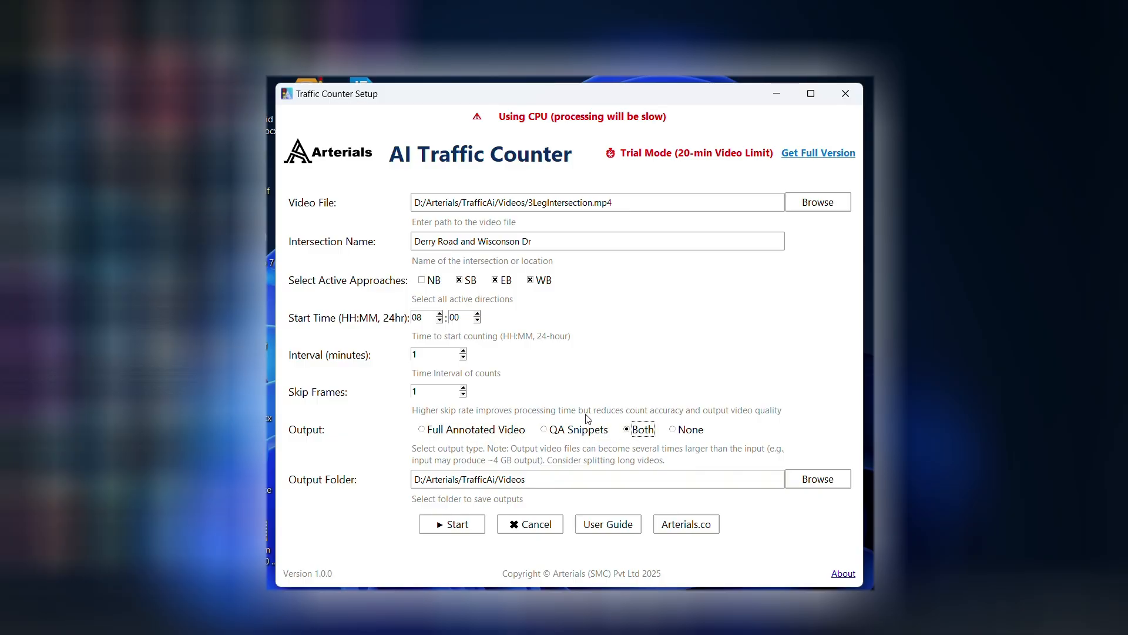
# - Set the output folder to the Test folder inside Messingaround
pyautogui.click(811, 483)
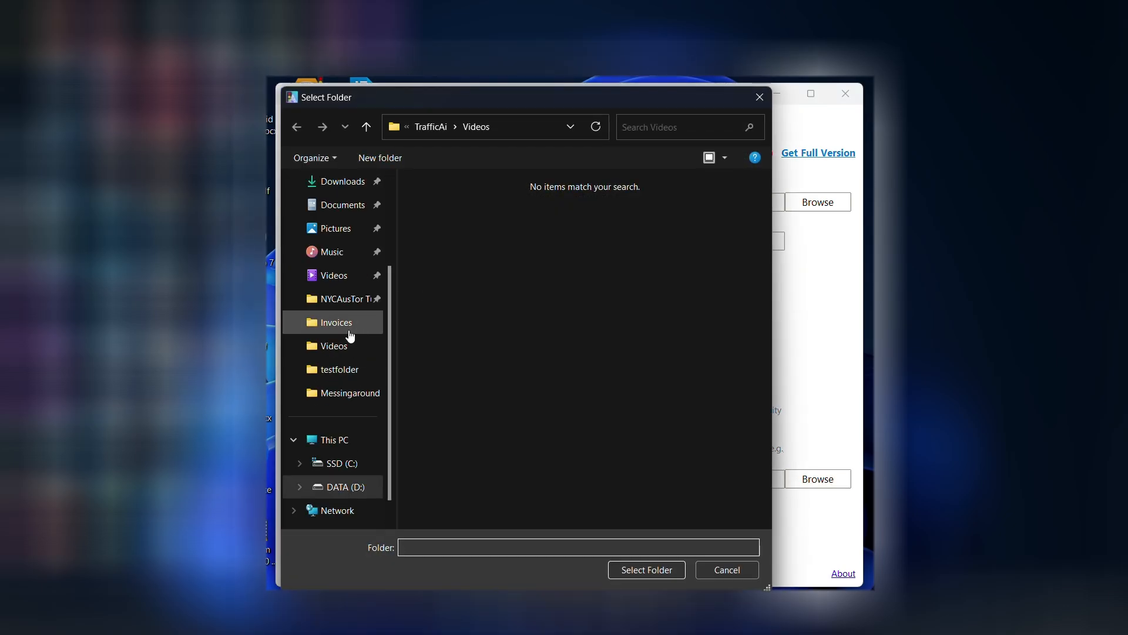
pyautogui.click(352, 392)
pyautogui.doubleClick(435, 217)
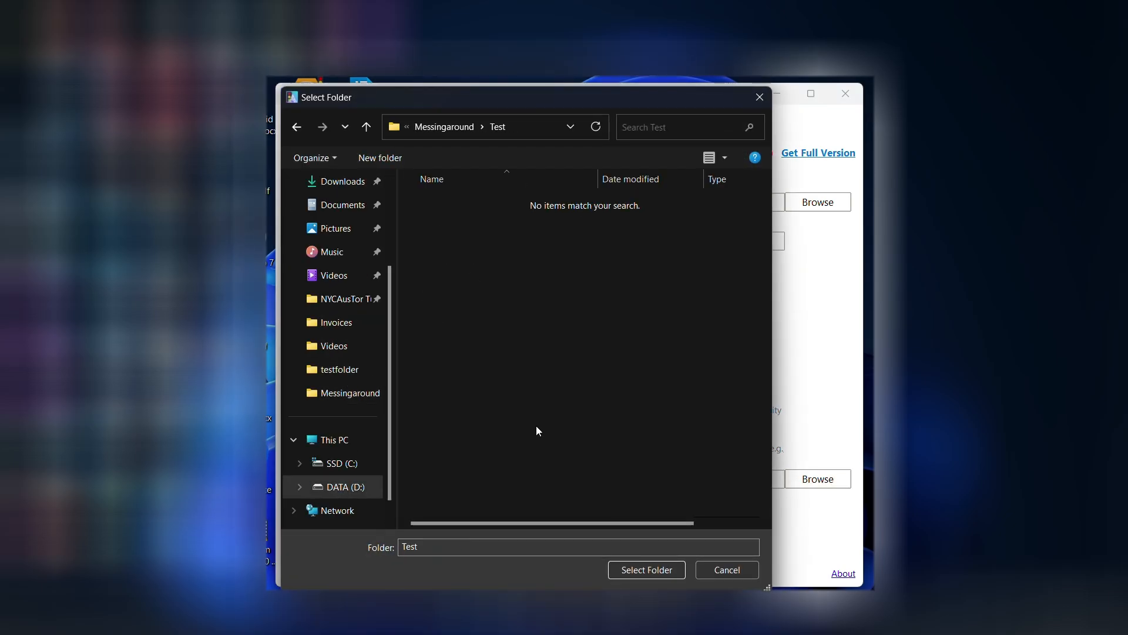
pyautogui.click(655, 570)
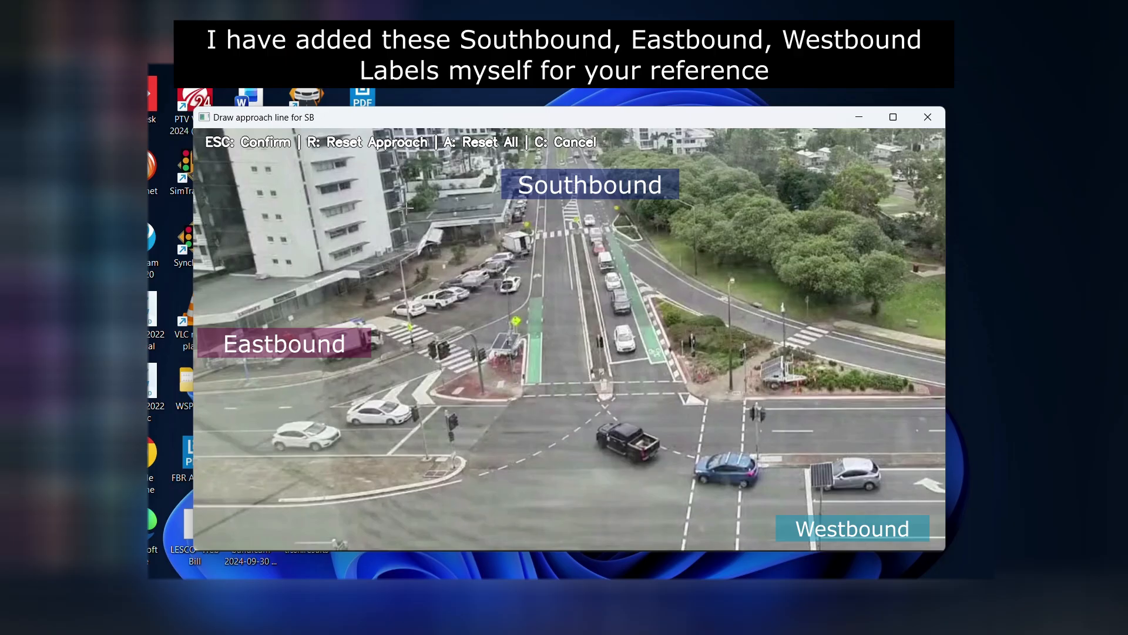
# - Draw and confirm the SB approach line from the median across the southbound lanes and slip lane to the trees
pyautogui.moveTo(591, 330); pyautogui.dragTo(691, 323)
pyautogui.moveTo(592, 377); pyautogui.dragTo(776, 286)
pyautogui.press('Escape')
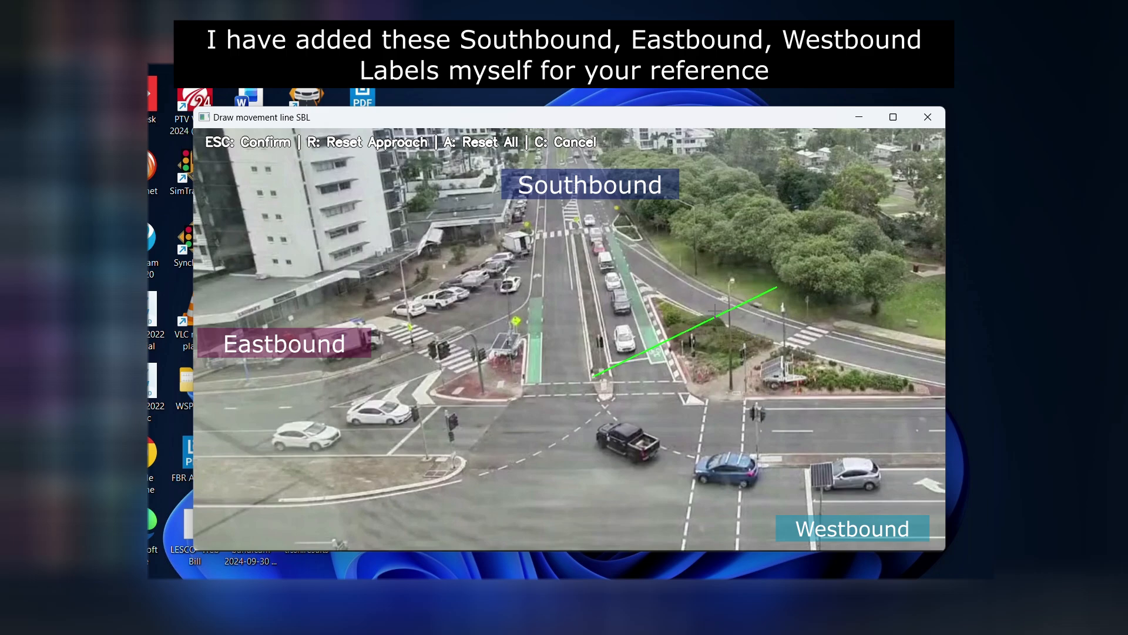
# - Draw the SBL movement line across the left-turn slip lane and place the unused SBT line over the trees
pyautogui.moveTo(745, 355); pyautogui.dragTo(829, 297)
pyautogui.moveTo(820, 369); pyautogui.dragTo(887, 306)
pyautogui.moveTo(737, 343); pyautogui.dragTo(816, 294)
pyautogui.press('Escape')
pyautogui.moveTo(772, 164); pyautogui.dragTo(831, 163)
pyautogui.press('Escape')
# - Draw and confirm the SBR movement line diagonally from the signal island's corner to the near edge of the intersection
pyautogui.click(630, 547)
pyautogui.click(474, 405)
pyautogui.click(615, 544)
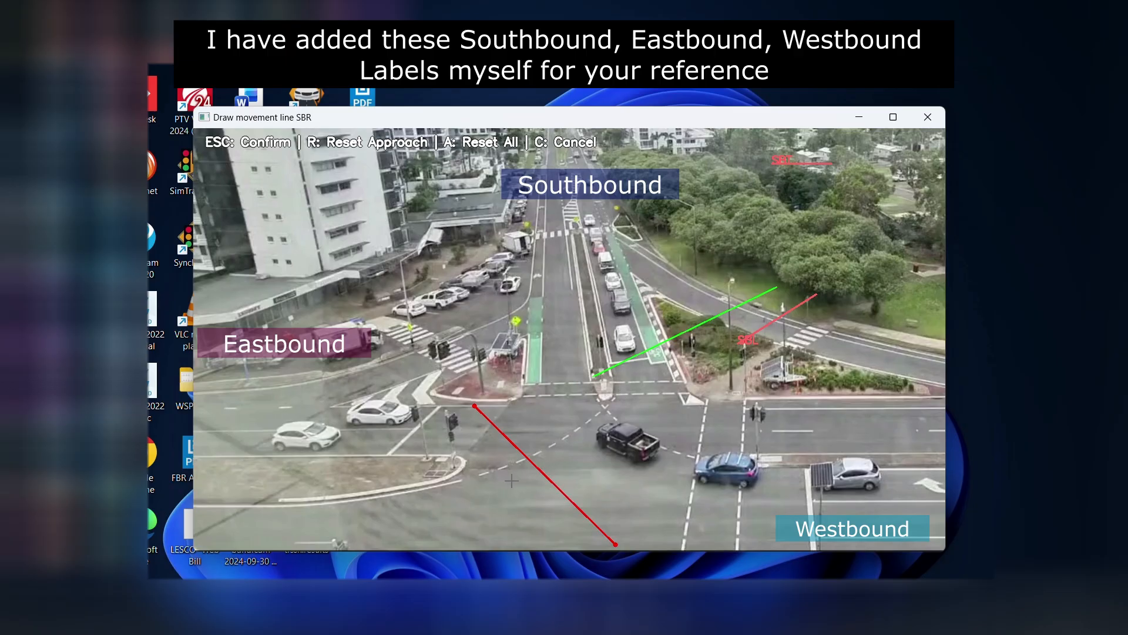
pyautogui.click(441, 443)
pyautogui.click(470, 406)
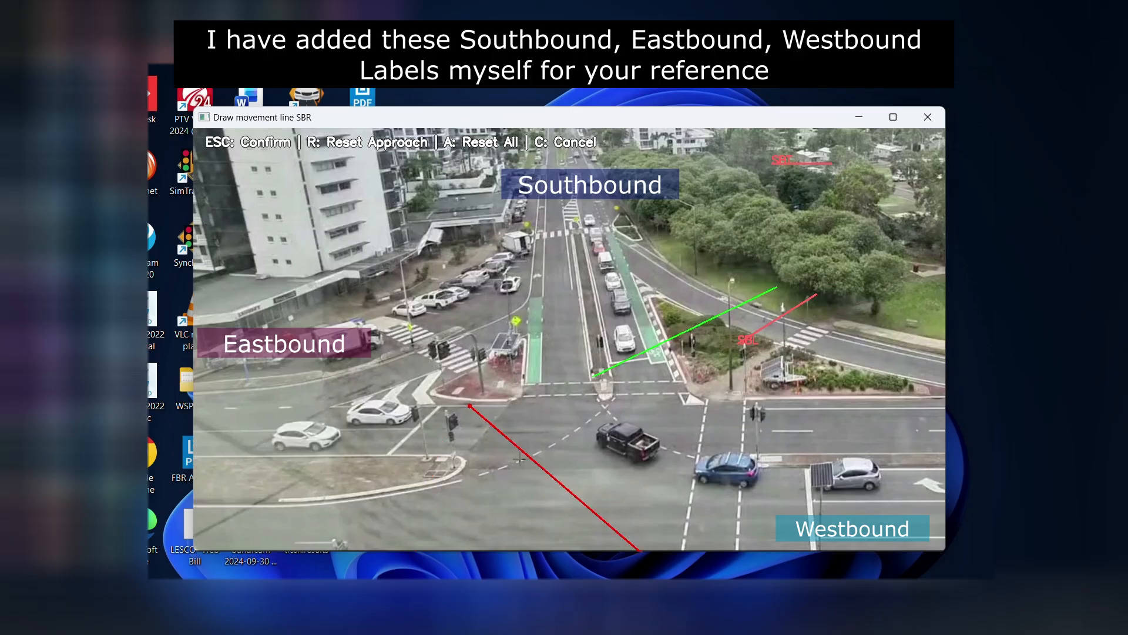
pyautogui.press('Escape')
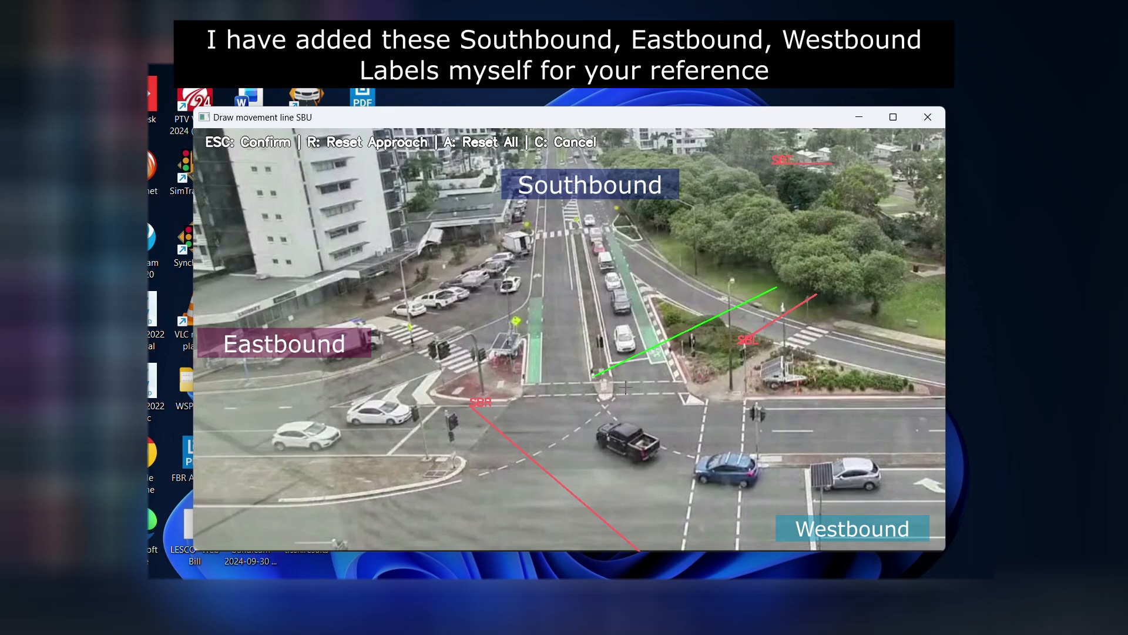
# - Draw the SBU line across the lanes leaving beside the southbound approach, and the SB pedestrian line through its crosswalk along the median
pyautogui.click(589, 345)
pyautogui.click(522, 349)
pyautogui.press('Escape')
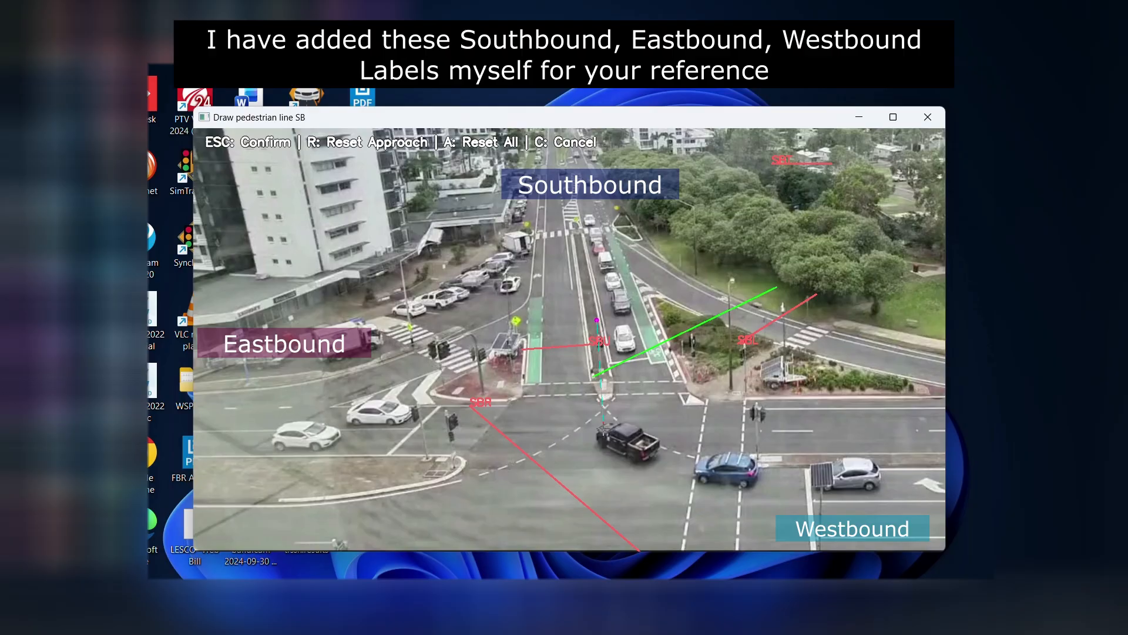
pyautogui.click(607, 435)
pyautogui.press('Escape')
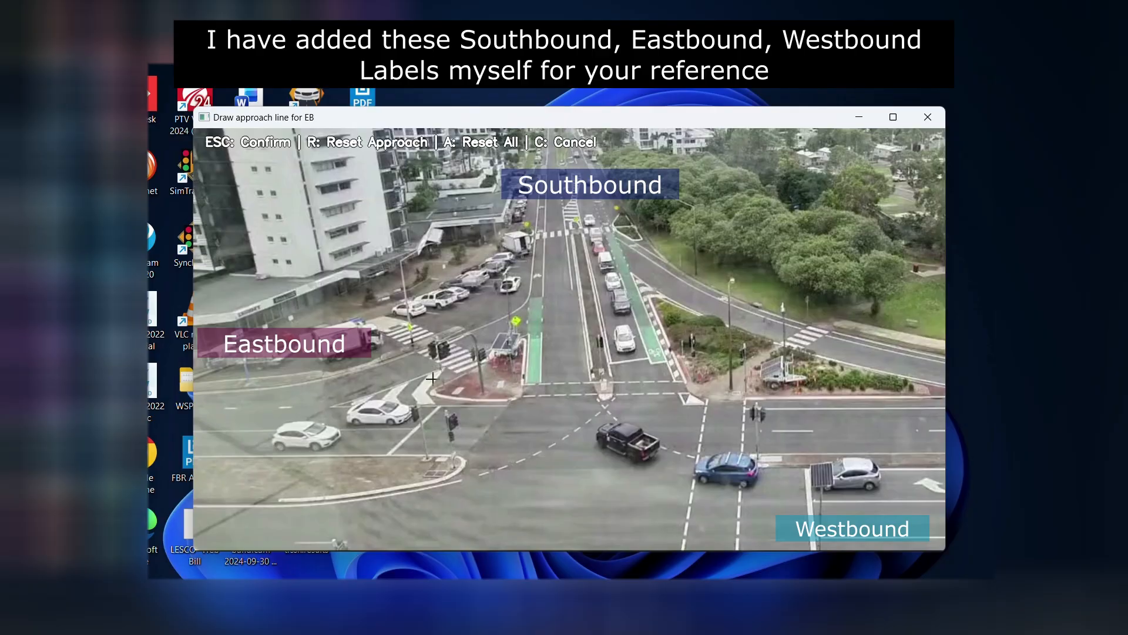
pyautogui.moveTo(446, 412); pyautogui.dragTo(440, 459)
pyautogui.moveTo(337, 356); pyautogui.dragTo(330, 466)
pyautogui.press('r')
pyautogui.click(327, 358)
pyautogui.click(349, 496)
pyautogui.press('r')
# - Draw and confirm the EB approach line from the far kerb across the eastbound lanes to the median
pyautogui.click(320, 364)
pyautogui.click(340, 478)
pyautogui.press('Escape')
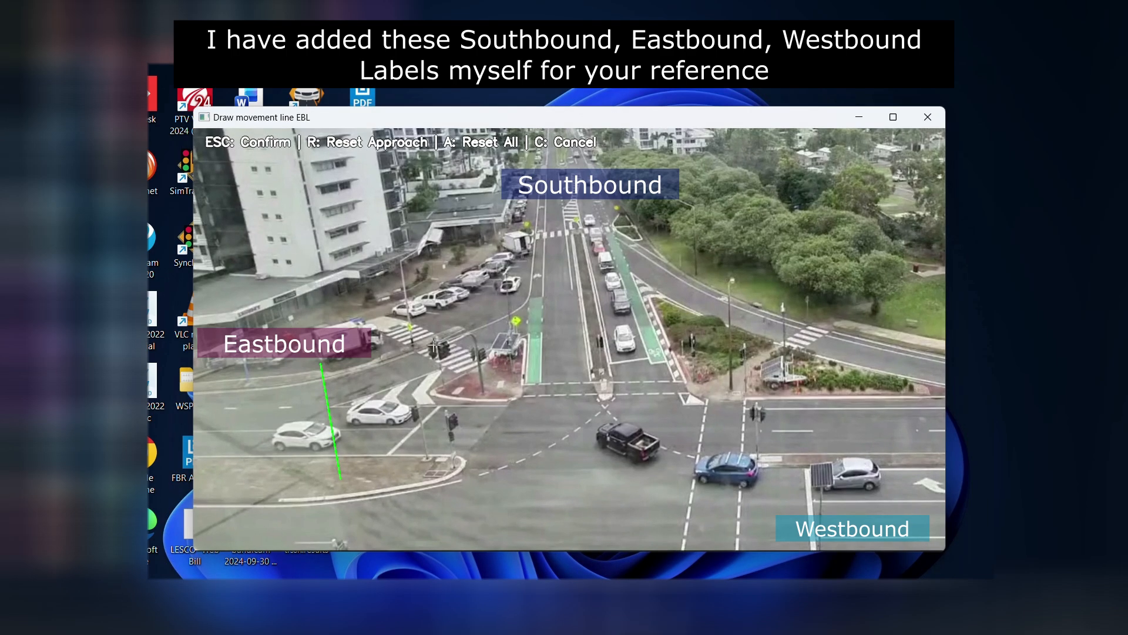
# - Draw and confirm the EBL movement line across the slip lane's zebra crossing down to the signal island
pyautogui.moveTo(401, 340); pyautogui.dragTo(464, 391)
pyautogui.moveTo(411, 335); pyautogui.dragTo(487, 435)
pyautogui.moveTo(414, 329); pyautogui.dragTo(464, 383)
pyautogui.moveTo(410, 326); pyautogui.dragTo(460, 384)
pyautogui.press('Escape')
# - Draw the EBT movement line vertically through the middle of the intersection and place the unused EBR line over the tall building
pyautogui.moveTo(565, 375); pyautogui.dragTo(564, 487)
pyautogui.moveTo(639, 369); pyautogui.dragTo(639, 498)
pyautogui.moveTo(799, 378); pyautogui.dragTo(806, 469)
pyautogui.moveTo(576, 366); pyautogui.dragTo(576, 463)
pyautogui.click(577, 459)
pyautogui.moveTo(259, 175); pyautogui.dragTo(367, 172)
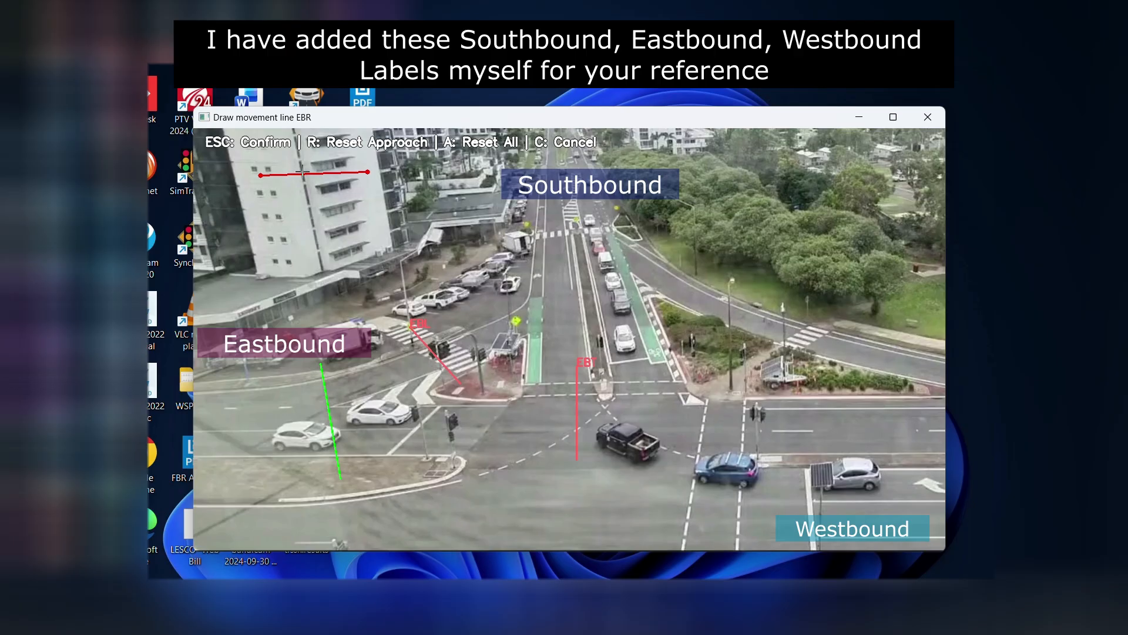
pyautogui.press('Escape')
# - Draw and confirm the EBU movement line from the median across the exit lanes beside the eastbound approach
pyautogui.click(283, 492)
pyautogui.click(281, 548)
pyautogui.moveTo(277, 460); pyautogui.dragTo(298, 562)
pyautogui.click(298, 562)
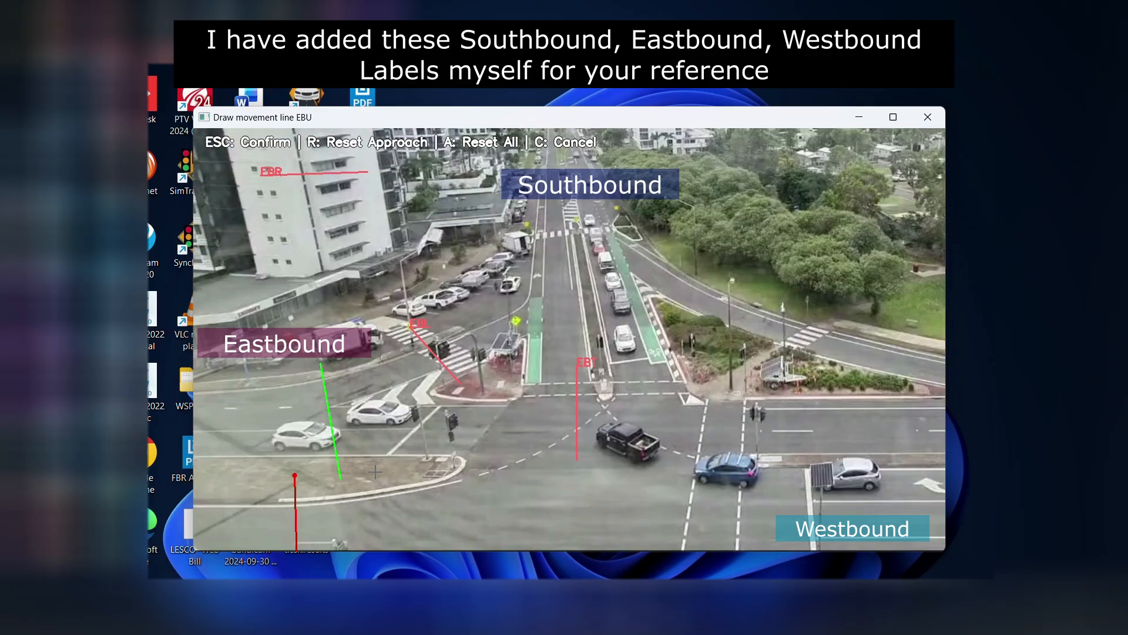
pyautogui.press('Escape')
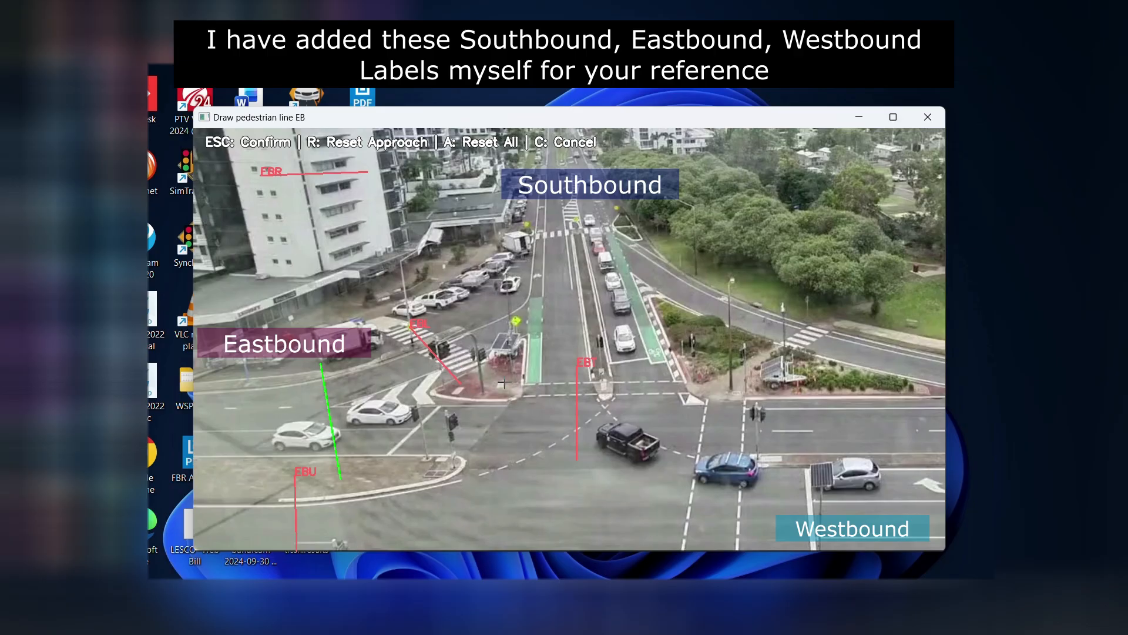
# - Draw and confirm the EB pedestrian line diagonally across the zebra crossing of the eastbound slip lane
pyautogui.moveTo(227, 230); pyautogui.dragTo(232, 185)
pyautogui.click(473, 329)
pyautogui.click(405, 366)
pyautogui.press('Escape')
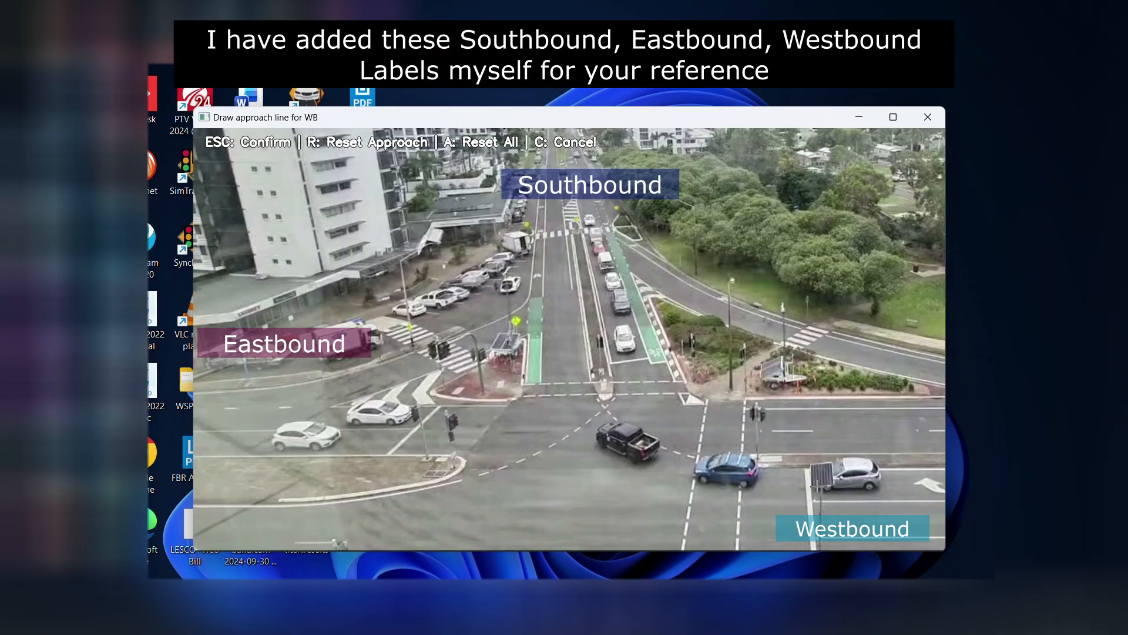
# - Draw and confirm the WB approach line from the median down across the westbound lanes, just behind the crosswalk
pyautogui.moveTo(807, 457); pyautogui.dragTo(807, 551)
pyautogui.moveTo(794, 393); pyautogui.dragTo(795, 555)
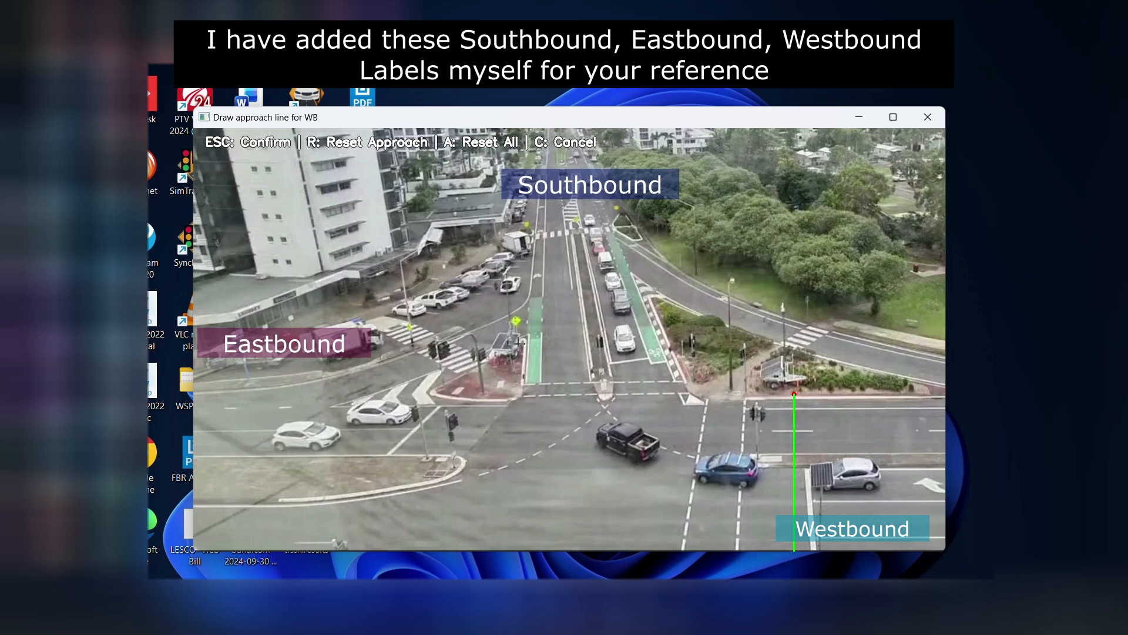
pyautogui.moveTo(767, 450); pyautogui.dragTo(764, 552)
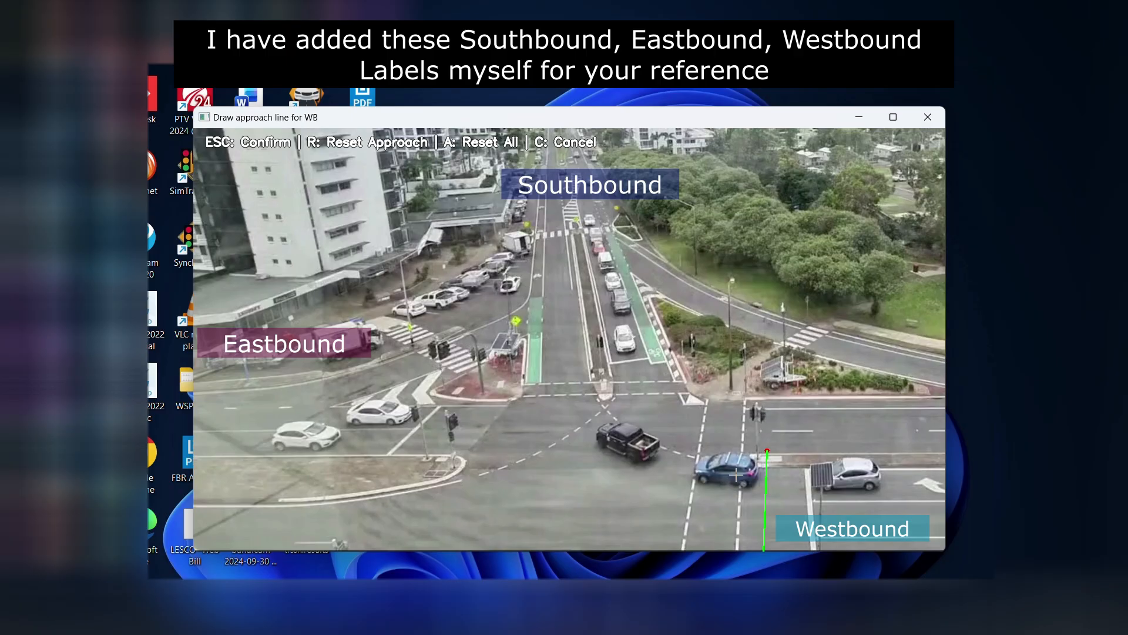
pyautogui.press('Escape')
# - Place the unused WBL line over the trees and draw the WBT movement line across the westbound through lanes inside the intersection
pyautogui.moveTo(761, 169); pyautogui.dragTo(825, 169)
pyautogui.press('Escape')
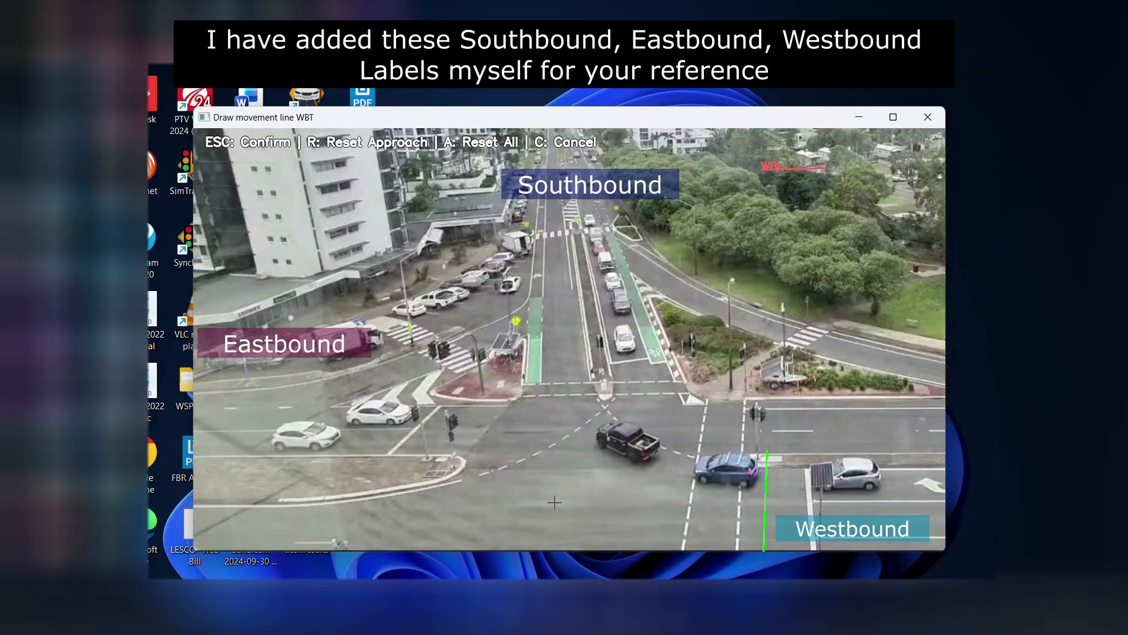
pyautogui.moveTo(556, 464); pyautogui.dragTo(558, 564)
pyautogui.moveTo(583, 460); pyautogui.dragTo(586, 560)
pyautogui.moveTo(453, 474); pyautogui.dragTo(452, 565)
pyautogui.moveTo(547, 459); pyautogui.dragTo(549, 562)
pyautogui.press('Escape')
# - Draw and confirm the WBR movement line diagonally from the southbound median tip to the eastbound median's end
pyautogui.click(618, 357)
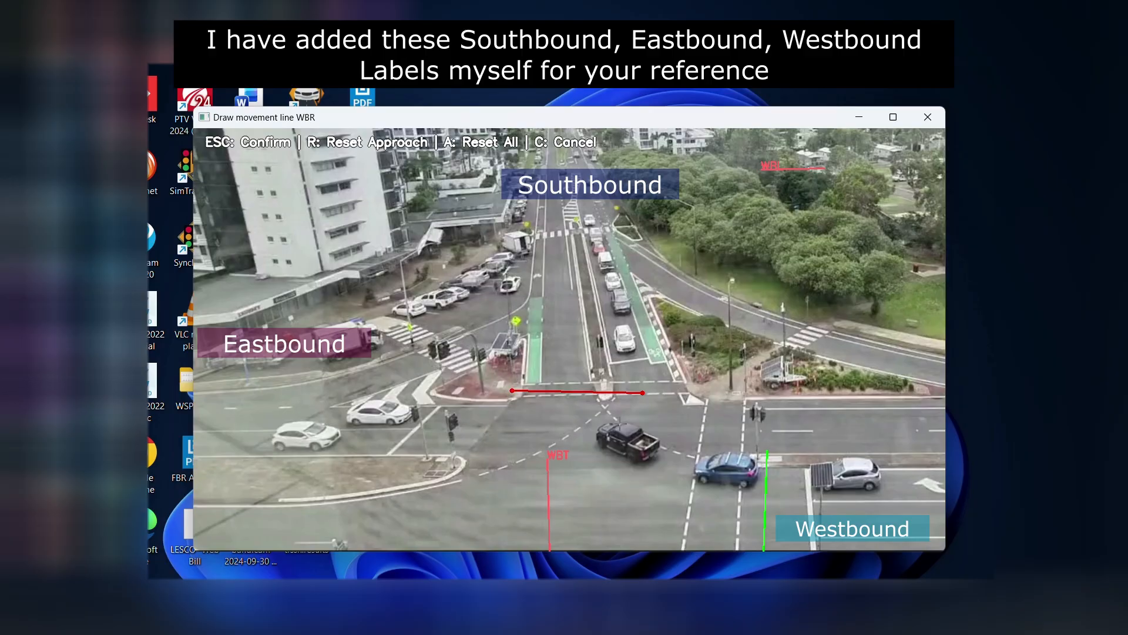
pyautogui.click(630, 476)
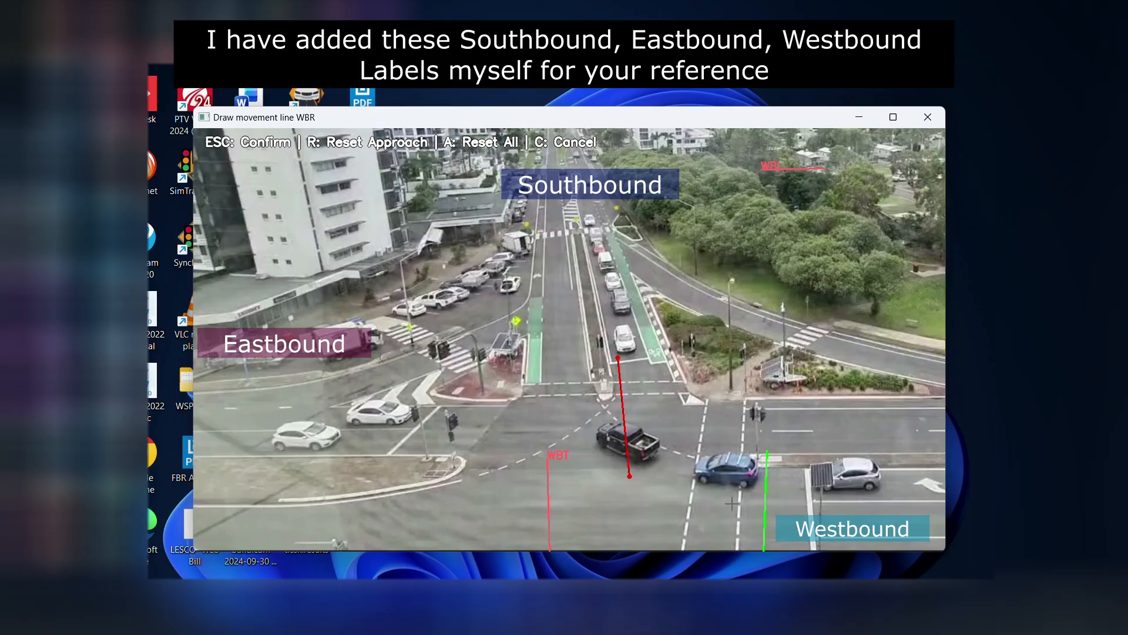
pyautogui.click(604, 383)
pyautogui.click(445, 459)
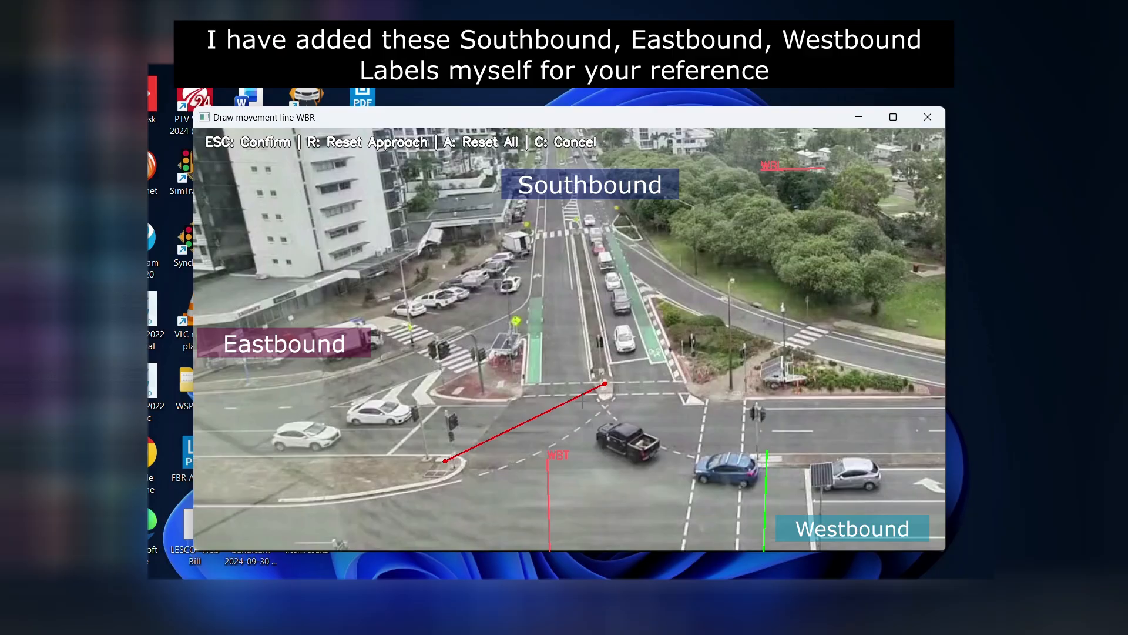
pyautogui.press('Escape')
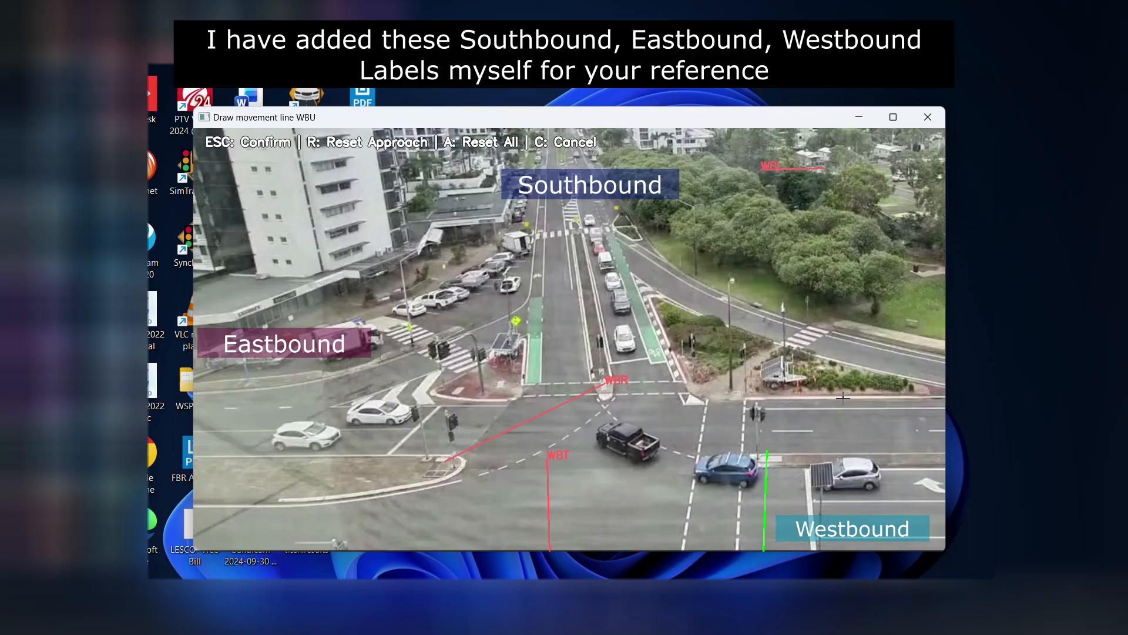
# - Draw and confirm the WBU movement line from the far kerb across the exit lanes to the median beside the westbound approach
pyautogui.click(847, 457)
pyautogui.click(843, 385)
pyautogui.click(848, 462)
pyautogui.press('Escape')
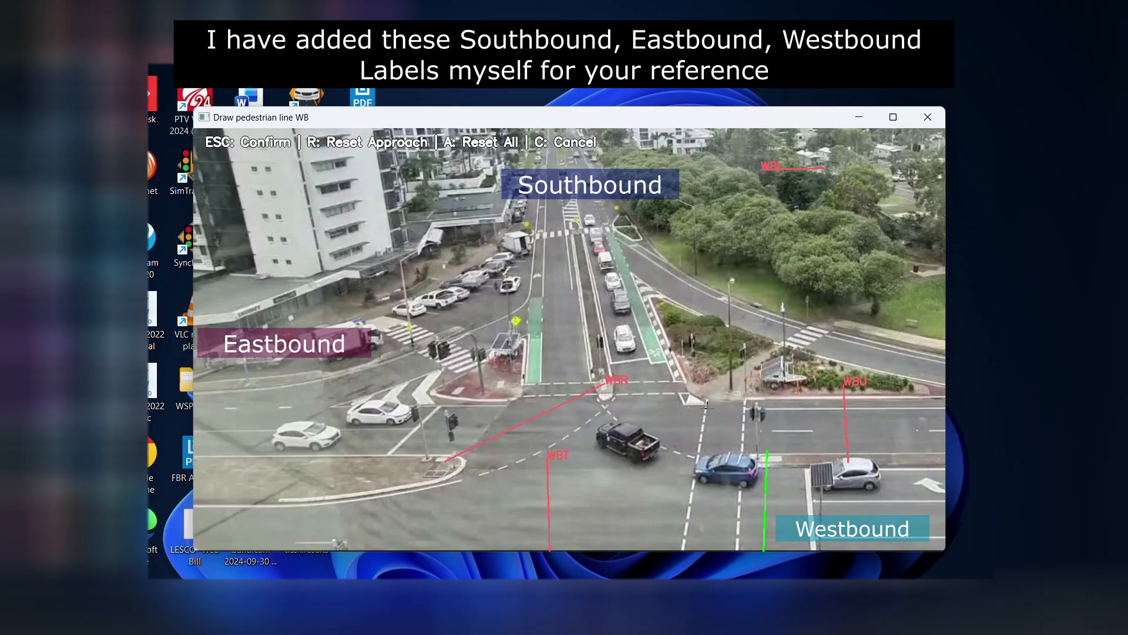
# - Draw and confirm the WB pedestrian line horizontally across the westbound crosswalk at the median
pyautogui.moveTo(673, 460); pyautogui.dragTo(801, 457)
pyautogui.moveTo(664, 456); pyautogui.dragTo(786, 456)
pyautogui.press('Escape')
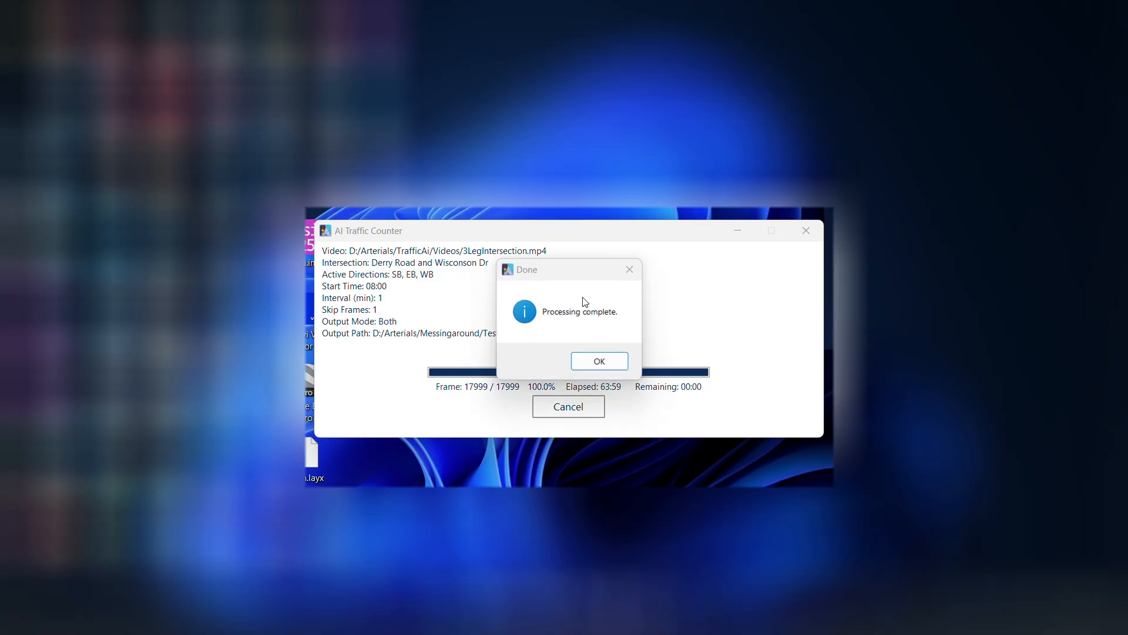
# - Close the completion notice and play the full annotated video from the Test folder full screen in VLC
pyautogui.click(600, 365)
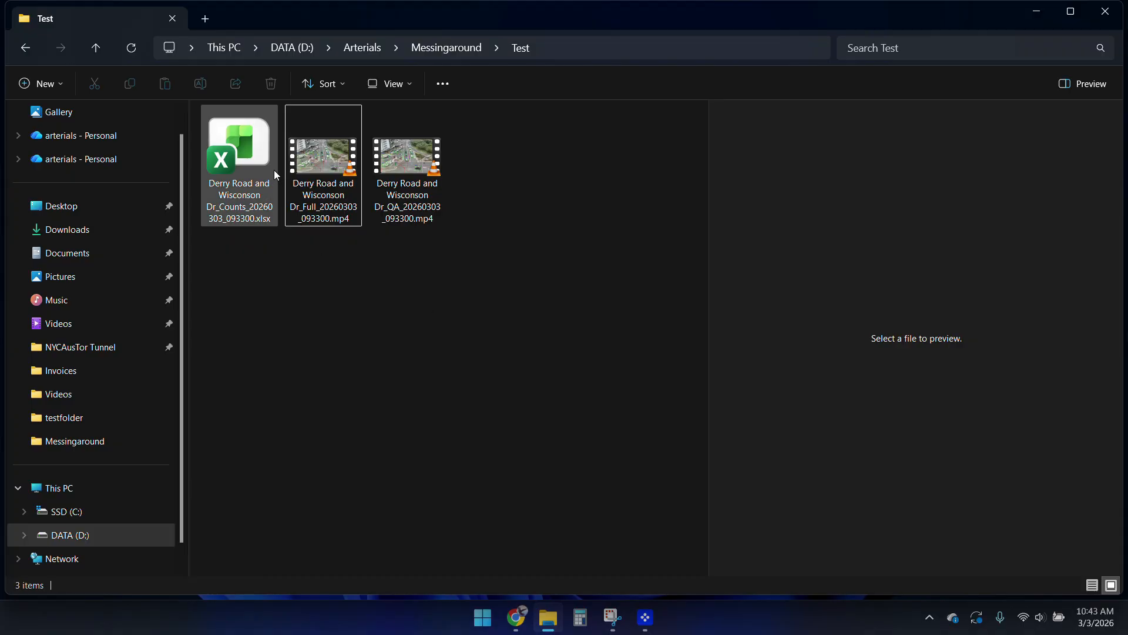
pyautogui.doubleClick(331, 202)
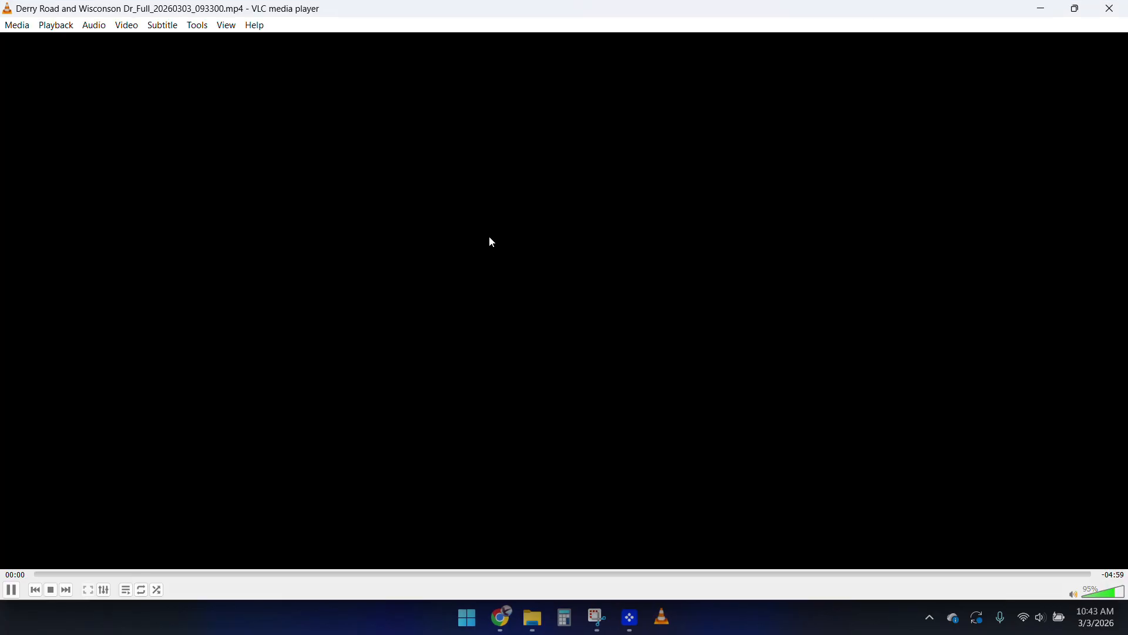
pyautogui.doubleClick(474, 304)
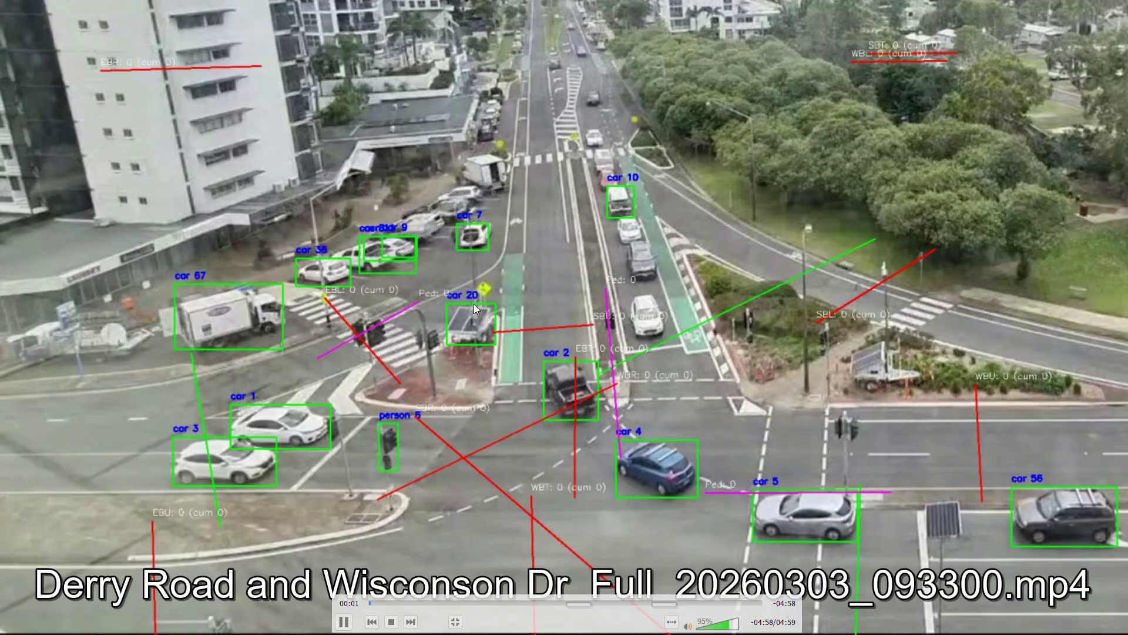